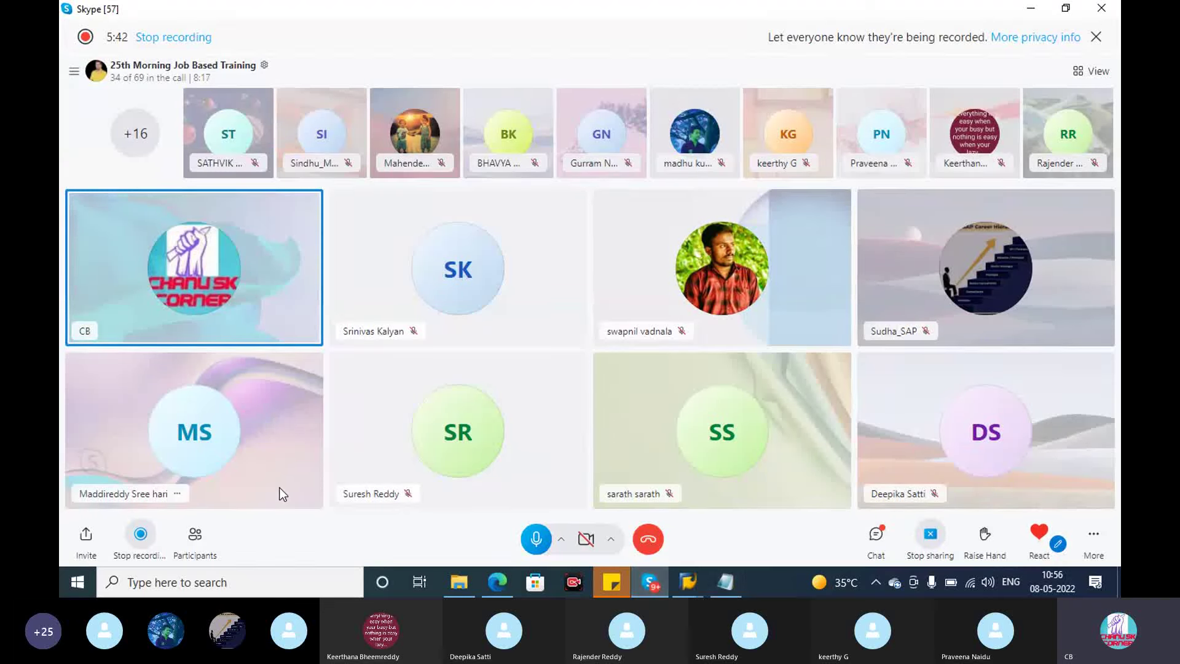
Open the '34 of 69 in the call' participants panel showing raised hands and mic states.
{"action": "left_click", "coordinate": [134, 138]}
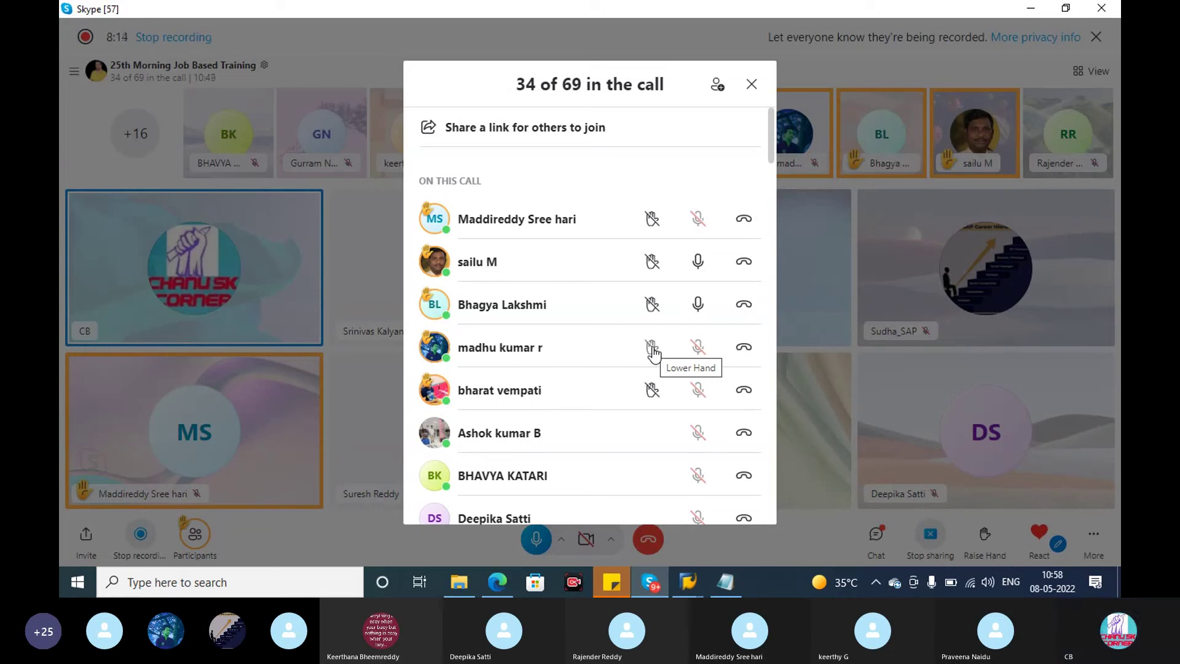
Mute the second and third raised-hand participants after their answers.
{"action": "left_click", "coordinate": [698, 262]}
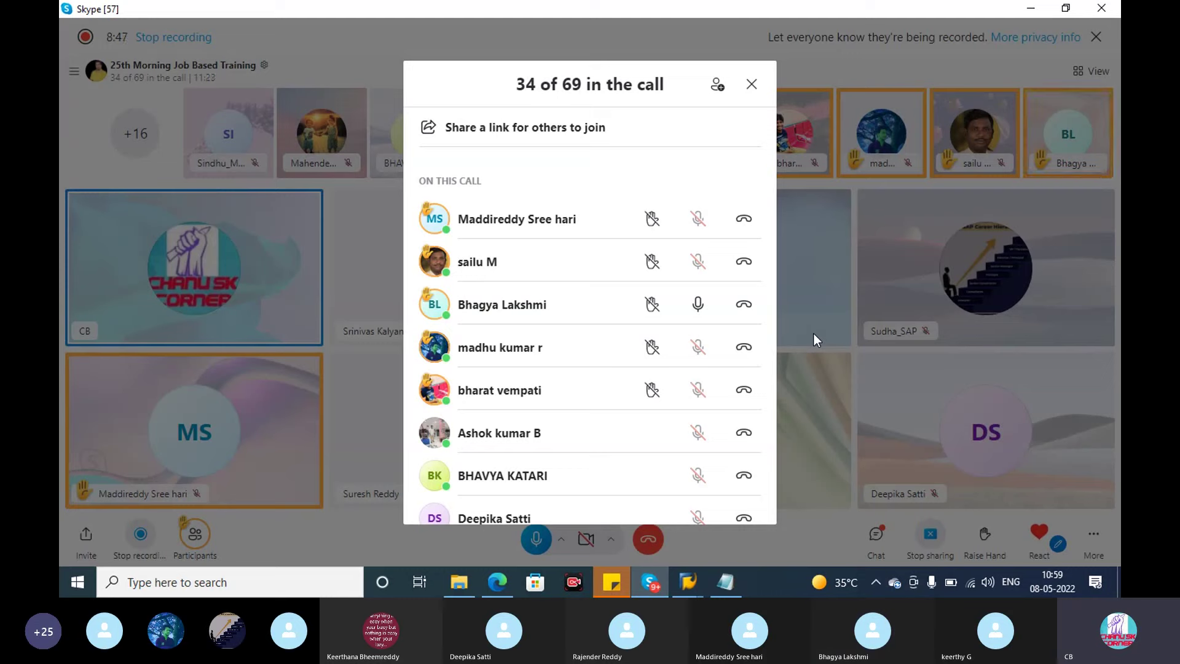
{"action": "left_click", "coordinate": [700, 304]}
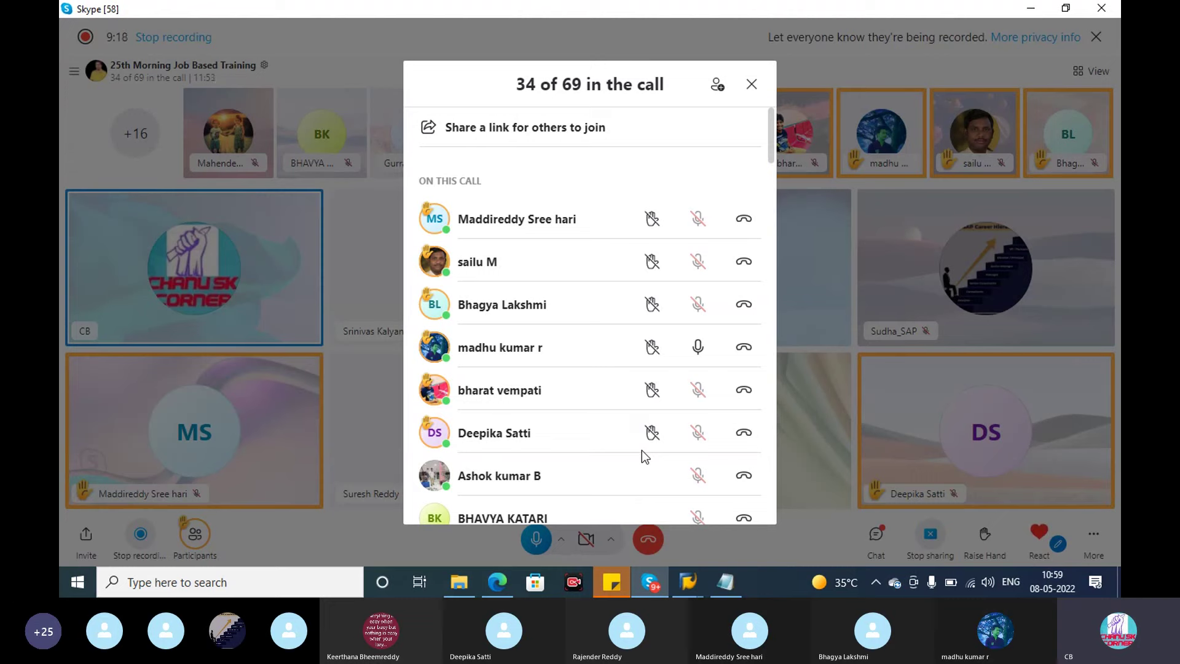
Mute the raised-hand participant who just finished answering.
{"action": "left_click", "coordinate": [698, 348]}
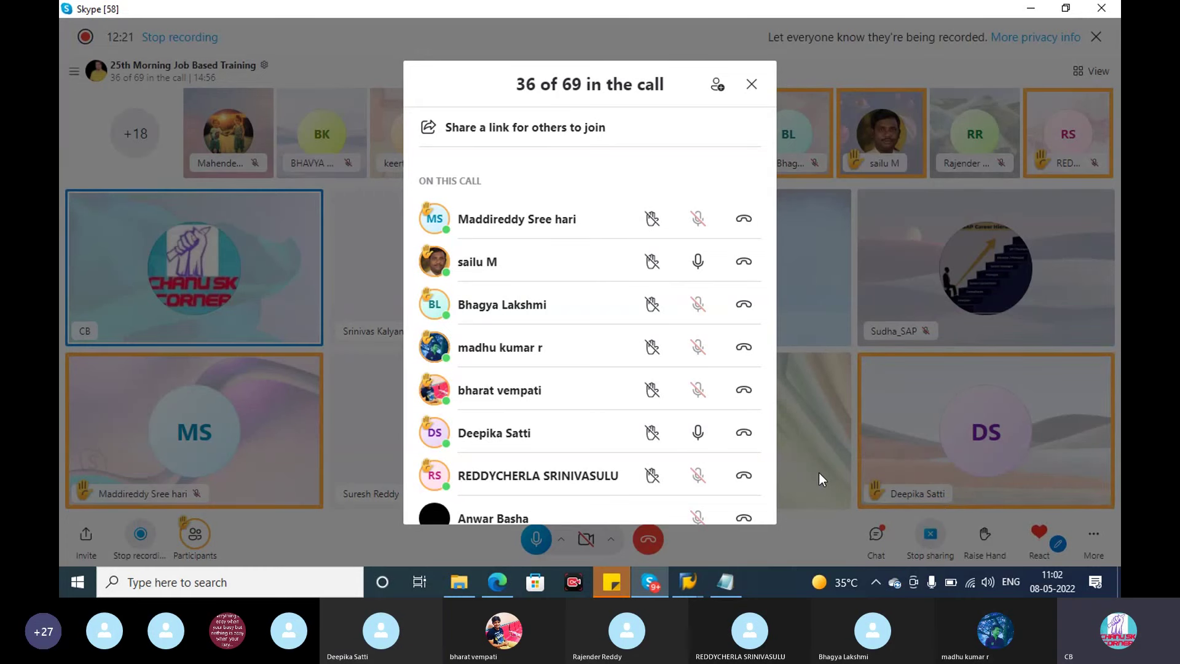
Close the '36 of 69 in the call' participants panel to reveal the attendee grid.
{"action": "left_click", "coordinate": [820, 479]}
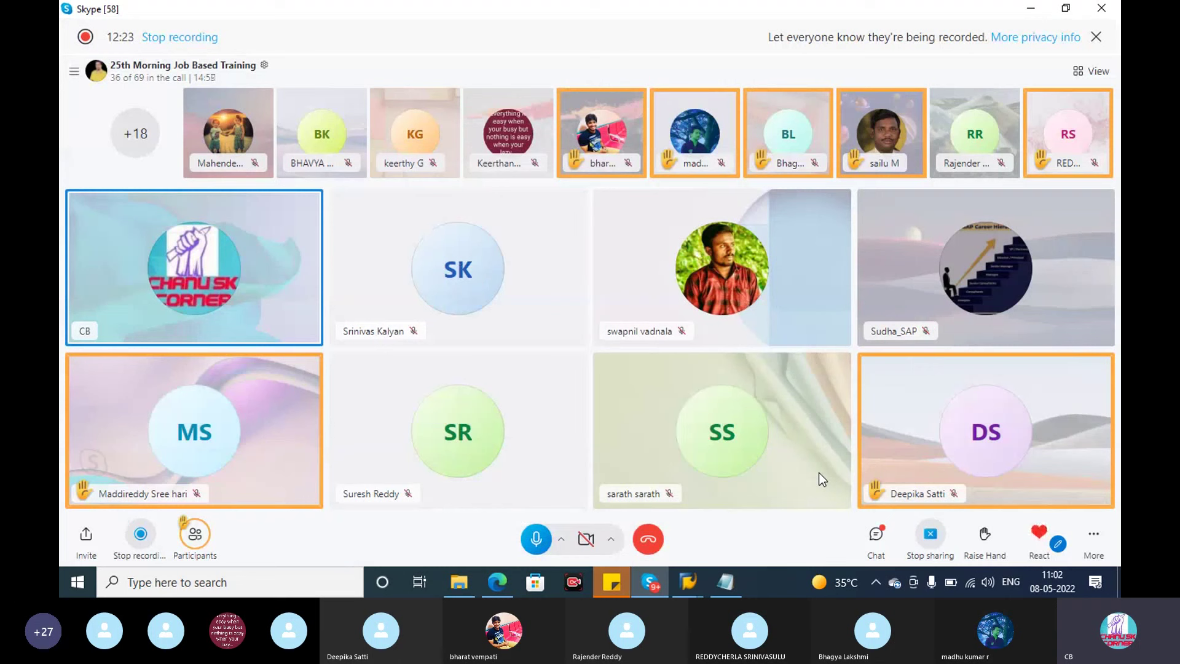